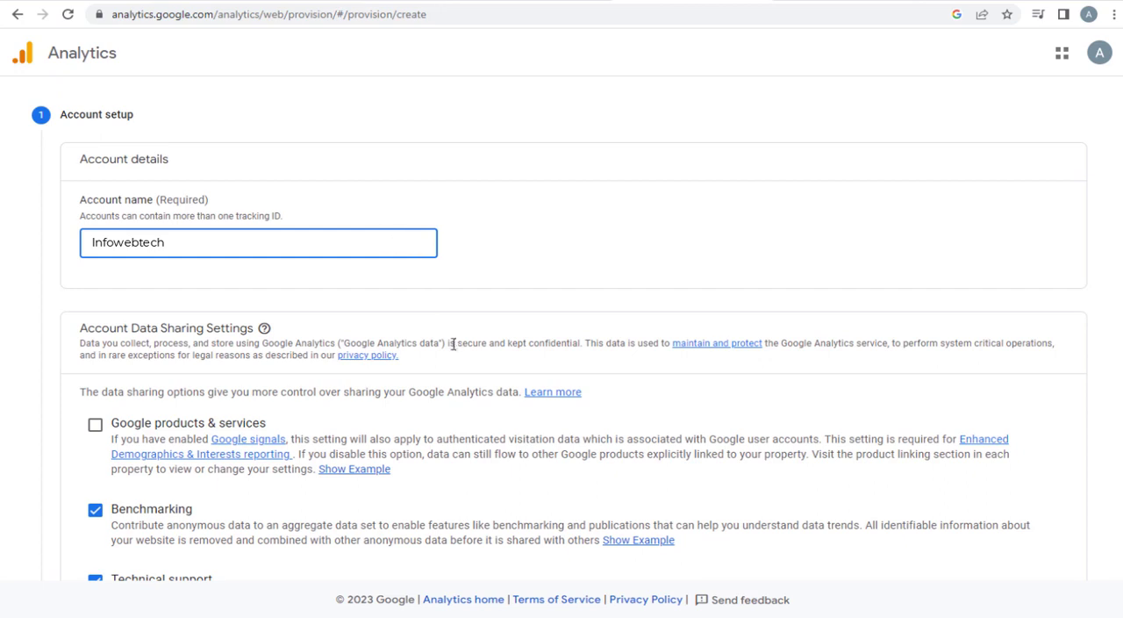
- Clear all four account data sharing options
{"action": "left_click", "coordinate": [460, 279]}
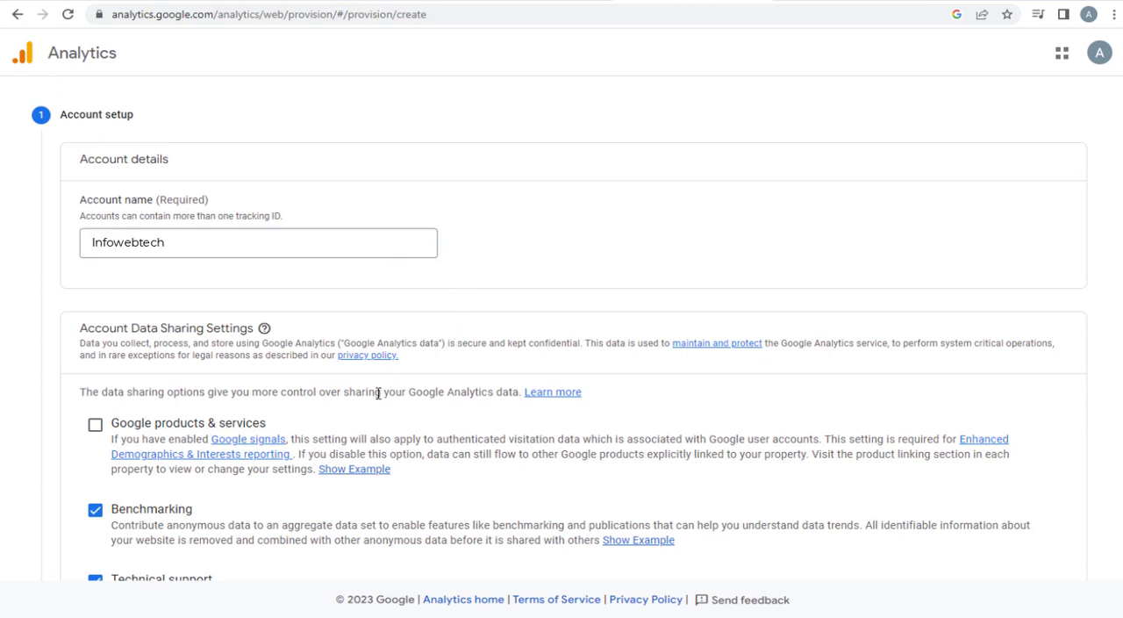
{"action": "scroll", "coordinate": [379, 393], "scroll_direction": "down", "scroll_amount": 2}
{"action": "left_click", "coordinate": [95, 275]}
{"action": "left_click", "coordinate": [95, 431]}
{"action": "left_click", "coordinate": [94, 359]}
{"action": "left_click", "coordinate": [94, 276]}
{"action": "left_click", "coordinate": [95, 486]}
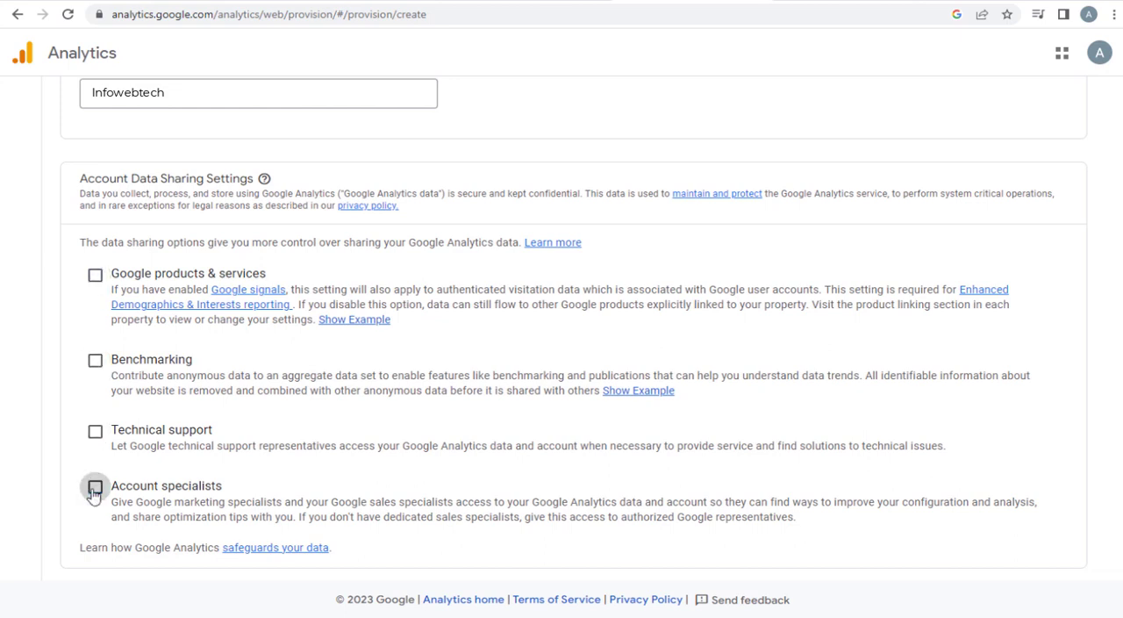
- Enable Google products & services, Benchmarking, Technical support and Account specialists sharing, and continue to the property setup
{"action": "left_click", "coordinate": [95, 275]}
{"action": "left_click", "coordinate": [95, 360]}
{"action": "left_click", "coordinate": [95, 431]}
{"action": "left_click", "coordinate": [95, 486]}
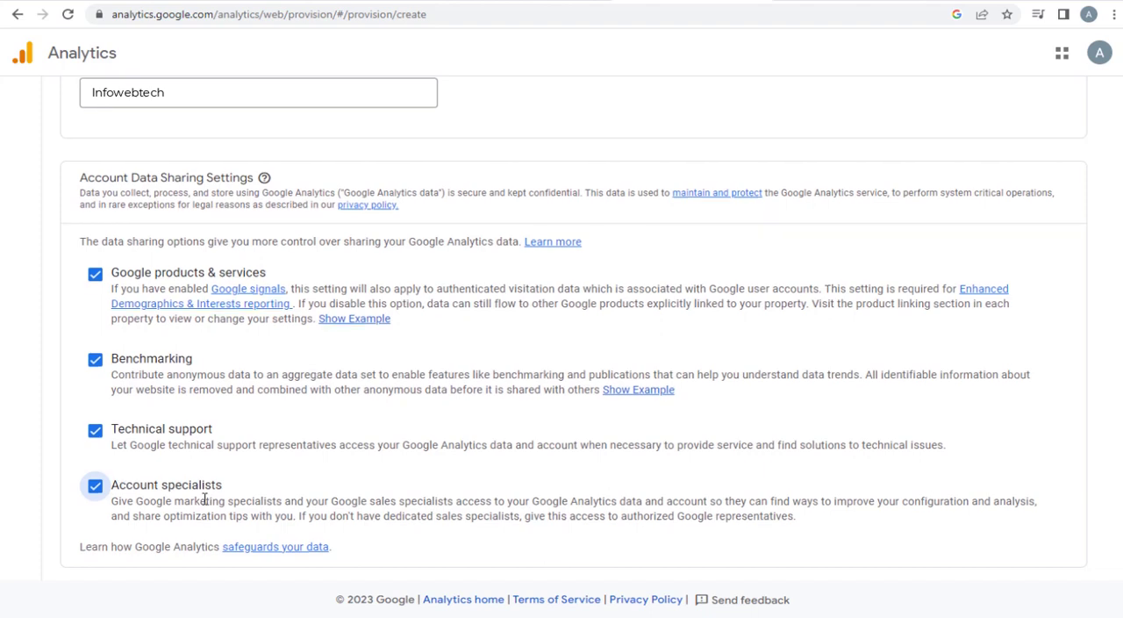
{"action": "scroll", "coordinate": [205, 498], "scroll_direction": "down", "scroll_amount": 3}
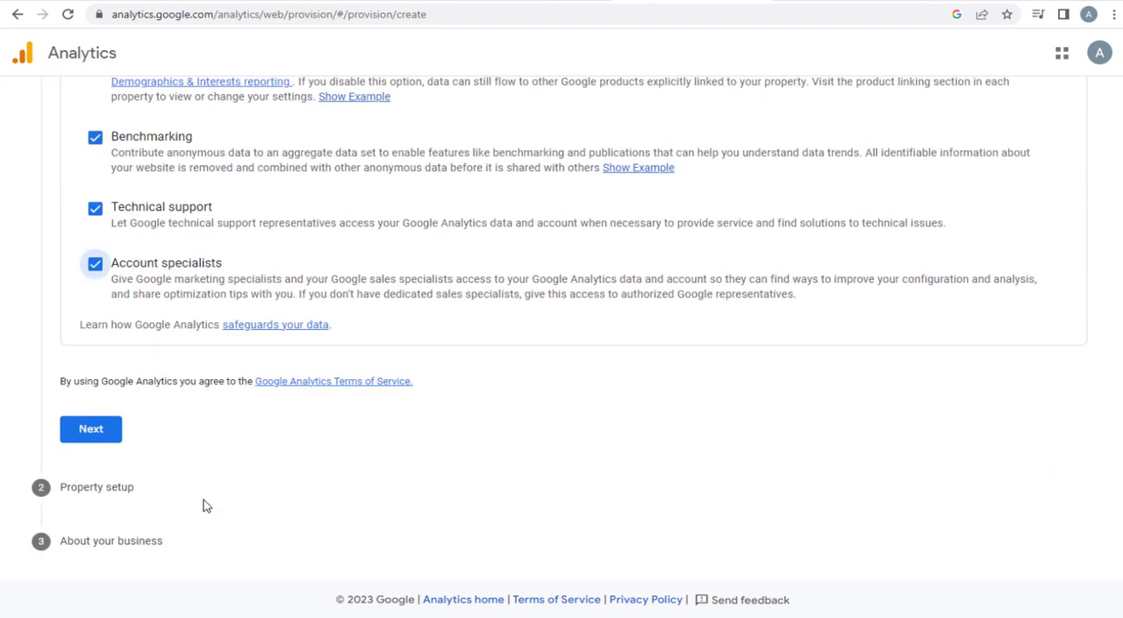
{"action": "left_click", "coordinate": [91, 430]}
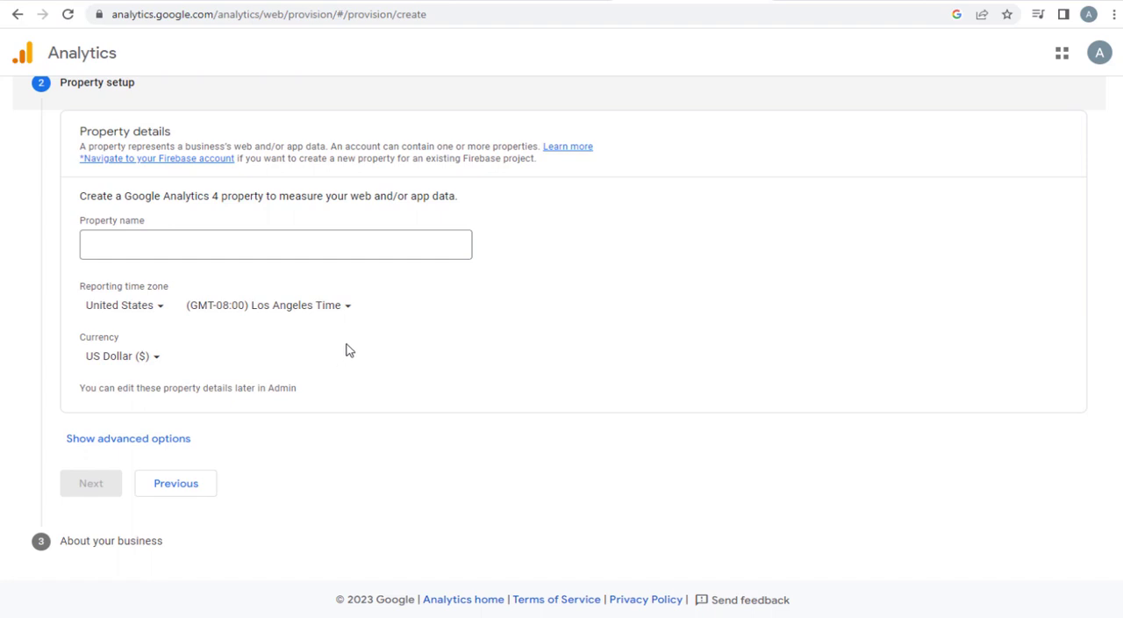
- Complete the property setup with the name Webinfotech, United States Los Angeles Time and US Dollar currency
{"action": "left_click", "coordinate": [214, 244]}
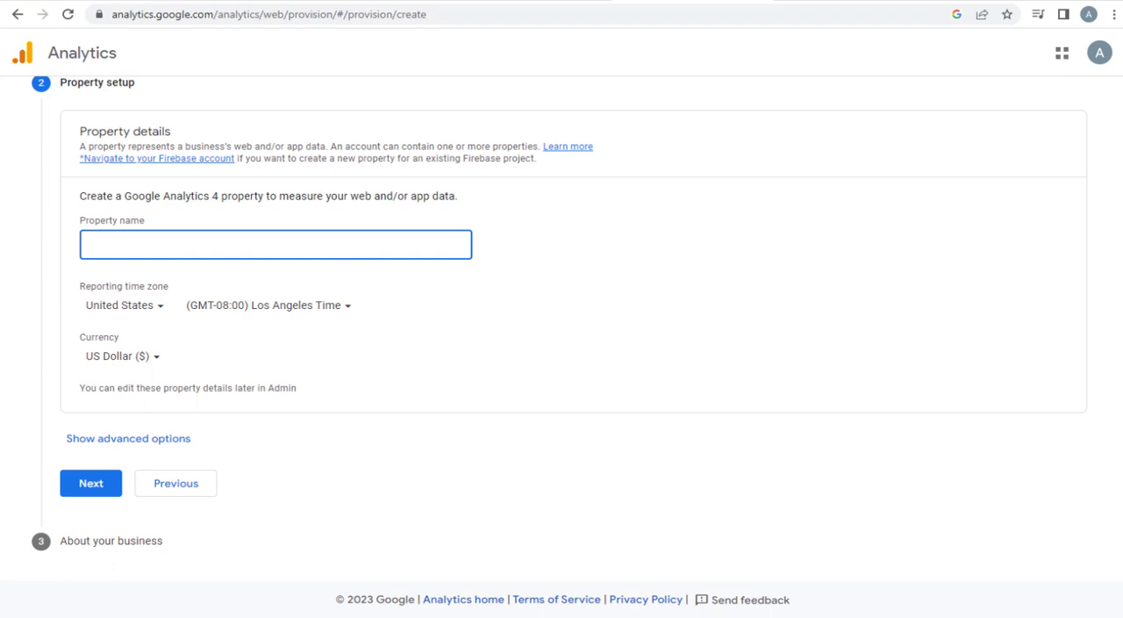
{"action": "left_click", "coordinate": [12, 305]}
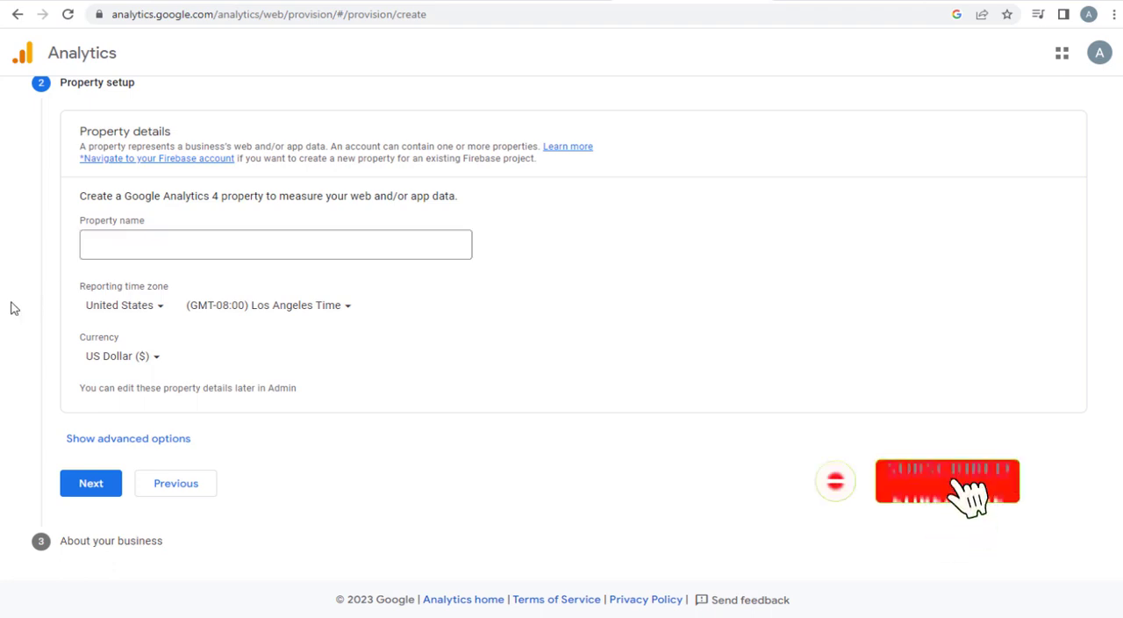
{"action": "left_click", "coordinate": [162, 307]}
{"action": "scroll", "coordinate": [140, 535], "scroll_direction": "down", "scroll_amount": 15}
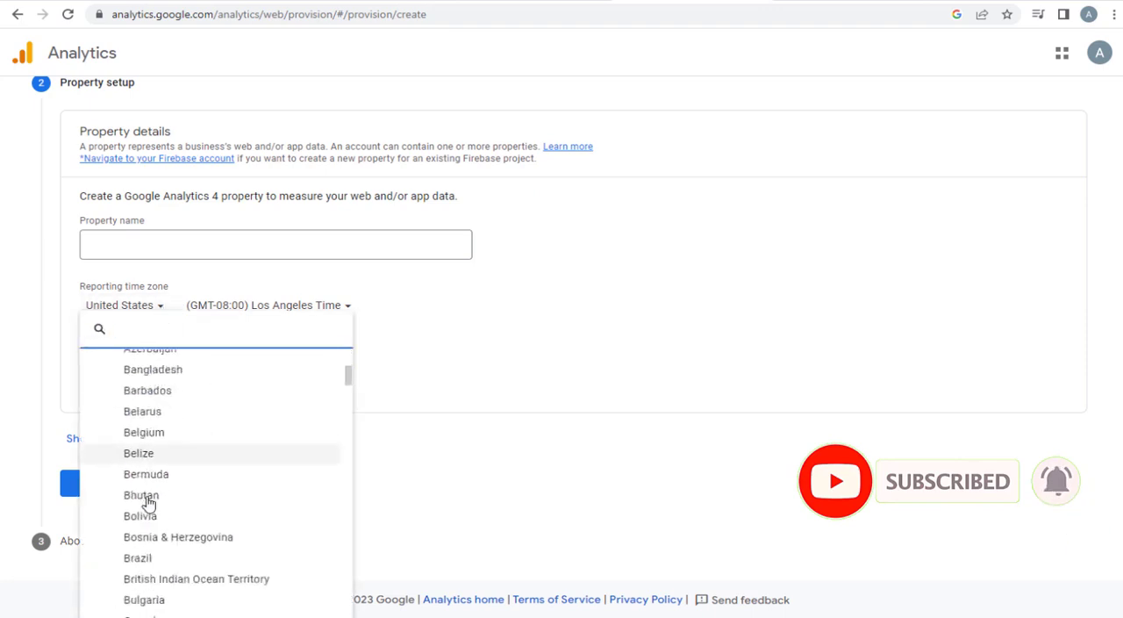
{"action": "scroll", "coordinate": [128, 585], "scroll_direction": "up", "scroll_amount": 5}
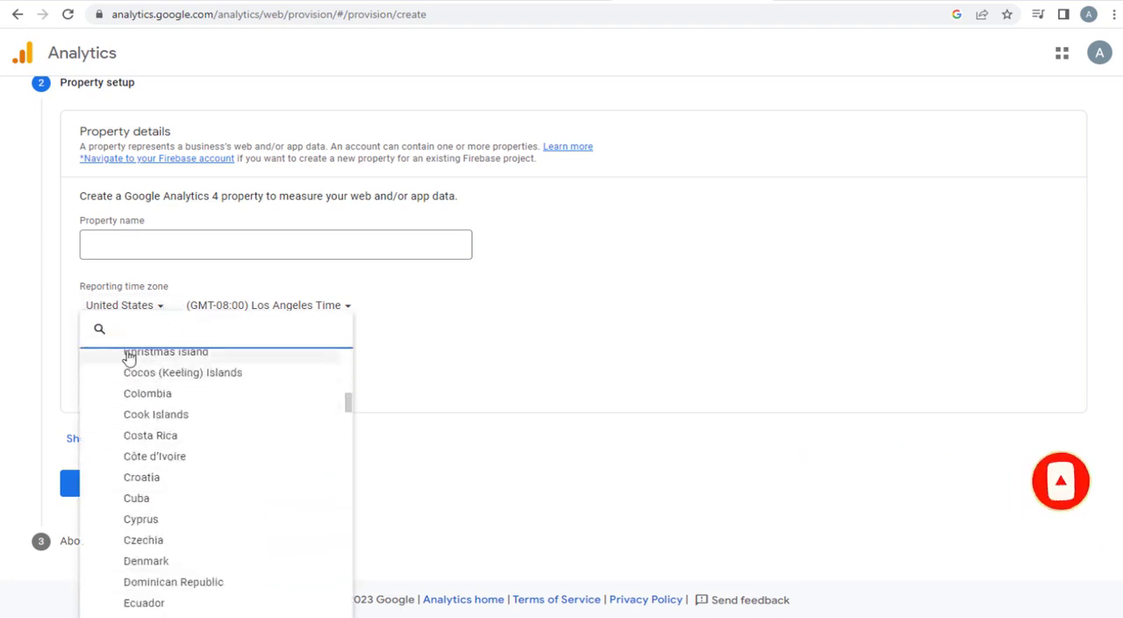
{"action": "left_click", "coordinate": [52, 335]}
{"action": "left_click", "coordinate": [160, 358]}
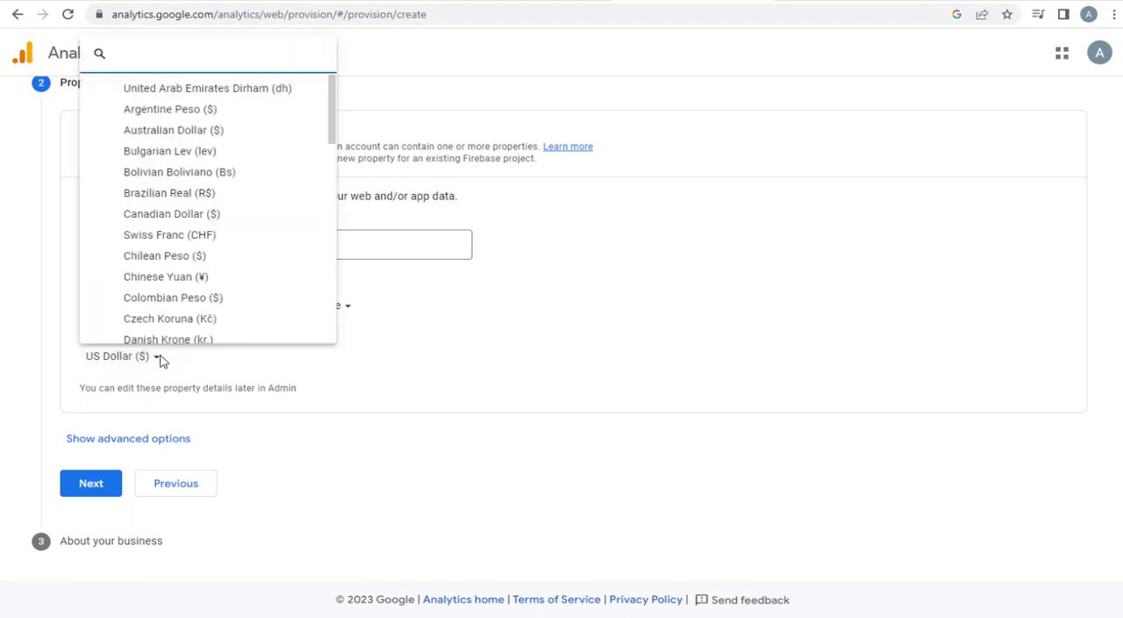
{"action": "scroll", "coordinate": [192, 318], "scroll_direction": "down", "scroll_amount": 3}
{"action": "left_click", "coordinate": [14, 355]}
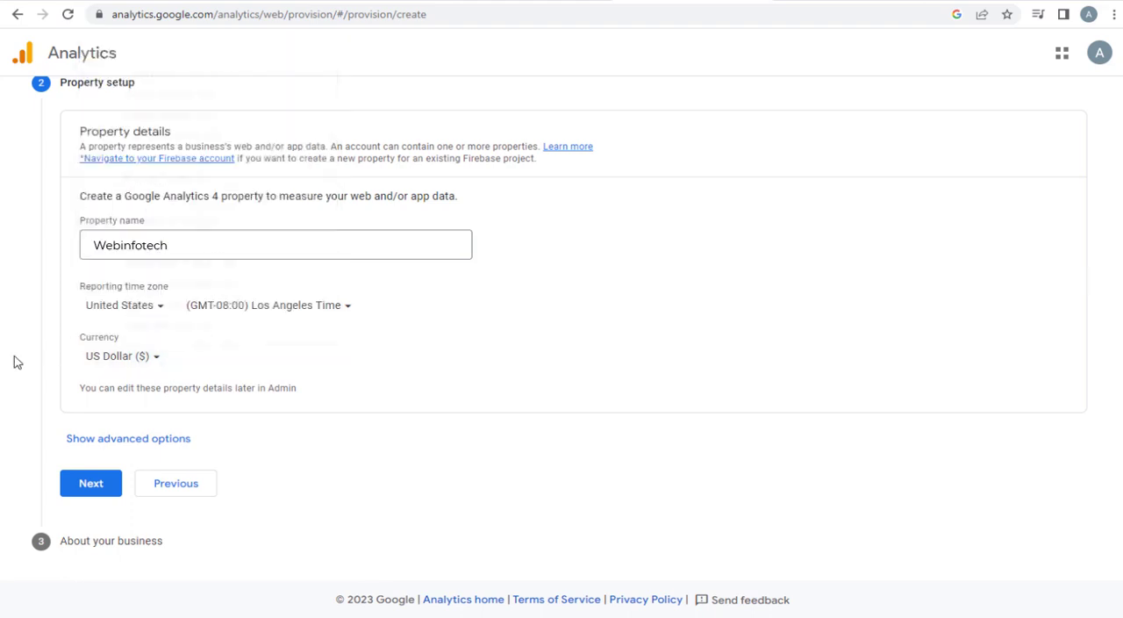
{"action": "left_click", "coordinate": [92, 484]}
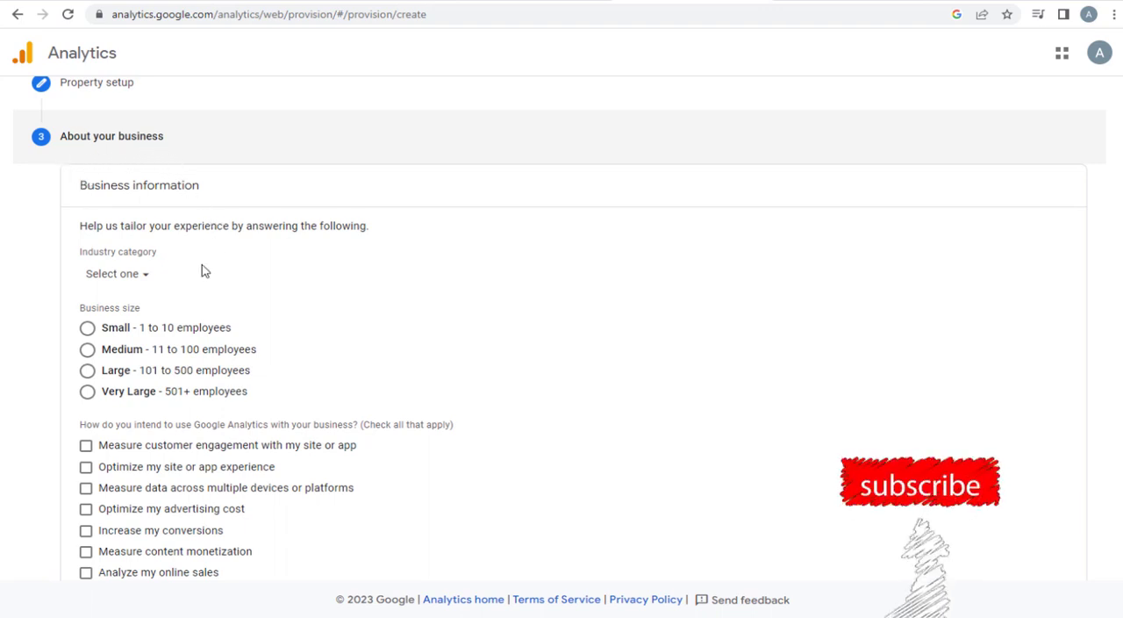
- Set the industry category to Computers & Electronics and the business size to Small
{"action": "left_click", "coordinate": [146, 278]}
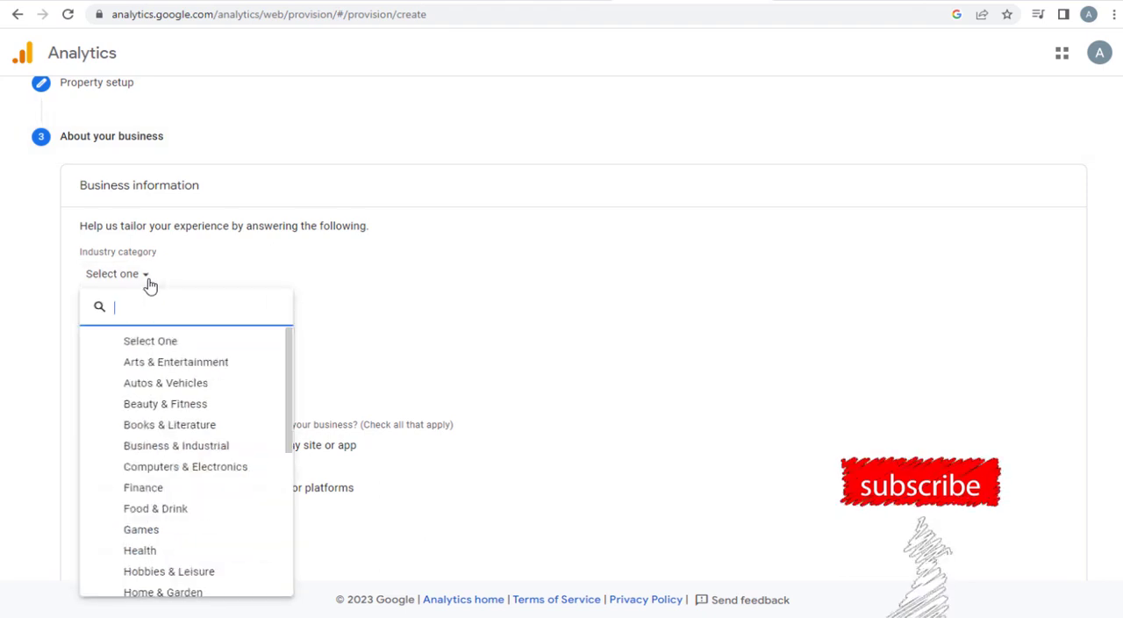
{"action": "left_click", "coordinate": [153, 368]}
{"action": "left_click", "coordinate": [188, 467]}
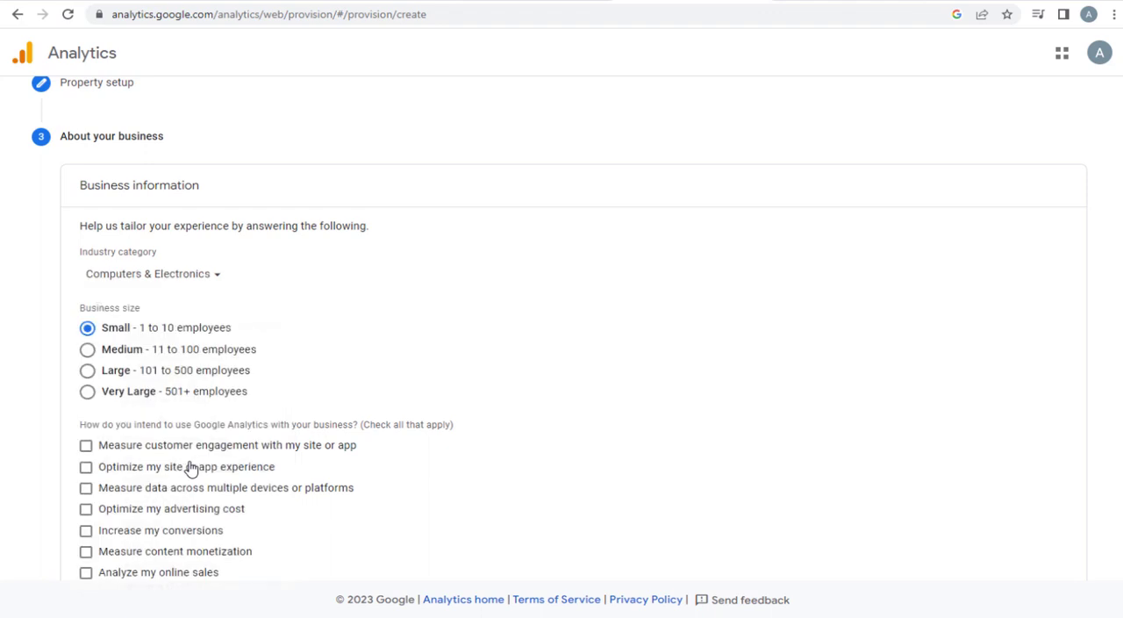
{"action": "left_click", "coordinate": [87, 349]}
{"action": "left_click", "coordinate": [87, 392]}
{"action": "left_click", "coordinate": [87, 328]}
- Choose the customer engagement, site experience, multi-device data, conversions and lead generation uses, and create the Analytics account
{"action": "left_click", "coordinate": [86, 447]}
{"action": "left_click", "coordinate": [86, 467]}
{"action": "left_click", "coordinate": [86, 489]}
{"action": "left_click", "coordinate": [86, 510]}
{"action": "left_click", "coordinate": [86, 532]}
{"action": "left_click", "coordinate": [86, 552]}
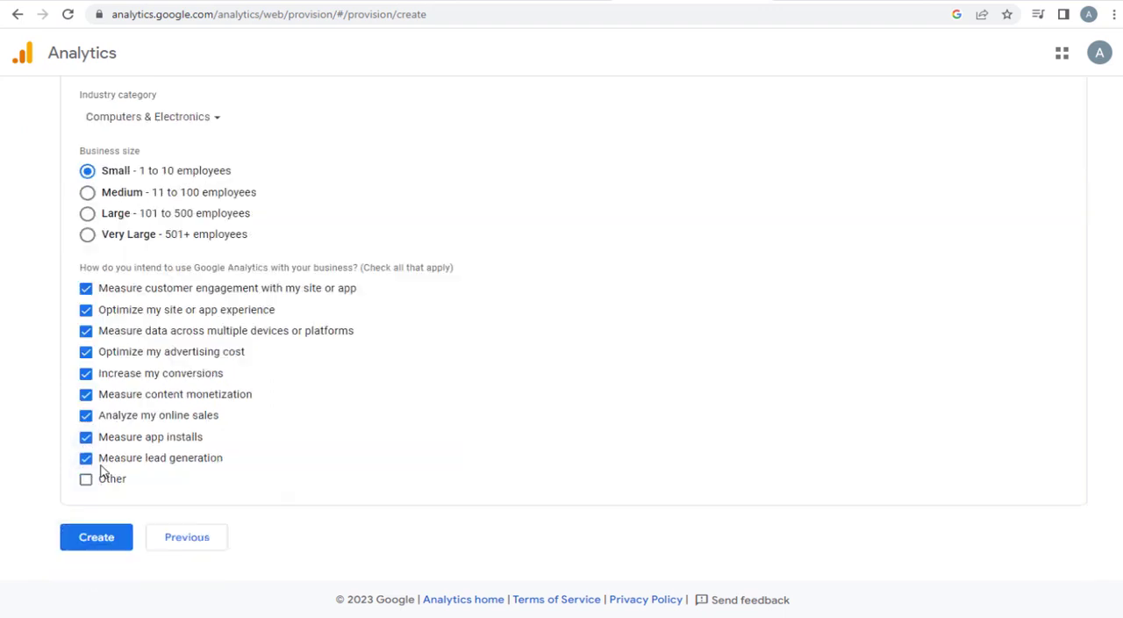
{"action": "left_click", "coordinate": [86, 438]}
{"action": "left_click", "coordinate": [86, 416]}
{"action": "left_click", "coordinate": [86, 394]}
{"action": "left_click", "coordinate": [86, 353]}
{"action": "left_click", "coordinate": [112, 543]}
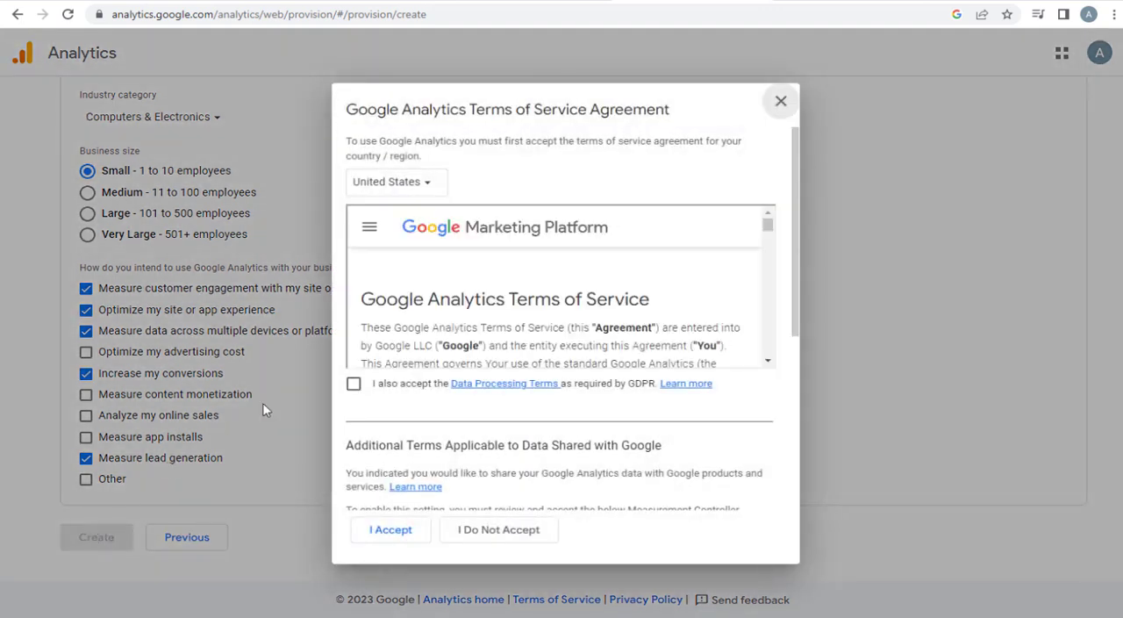
- Accept the Terms of Service for United States, including the Data Processing Terms and the Measurement Controller-Controller Data Protection Terms
{"action": "left_click", "coordinate": [353, 383]}
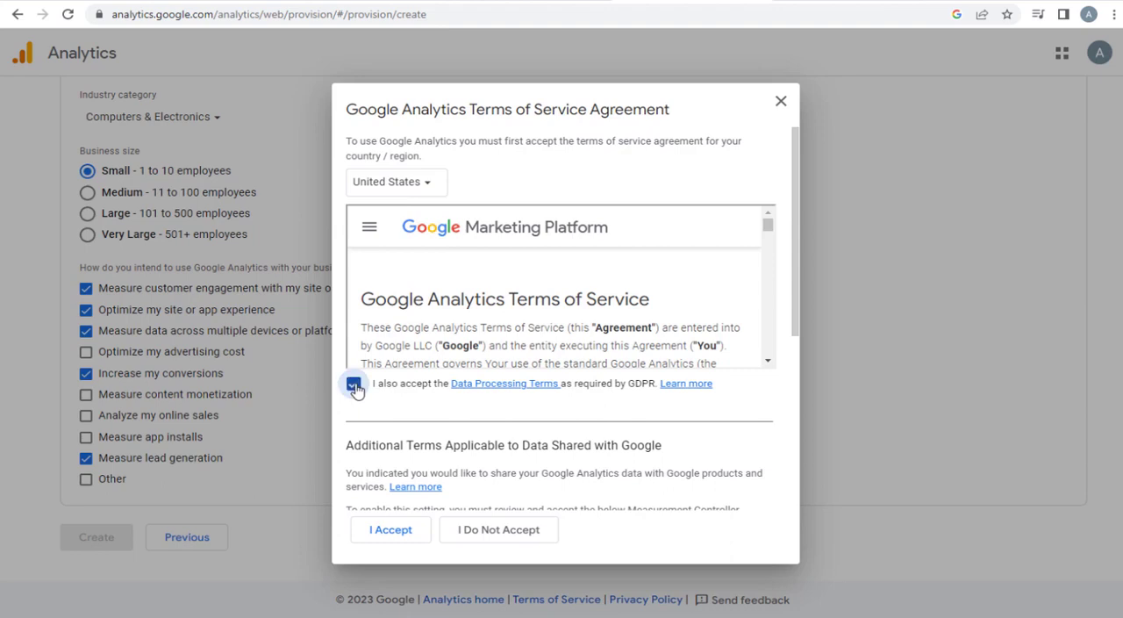
{"action": "scroll", "coordinate": [421, 439], "scroll_direction": "down", "scroll_amount": 4}
{"action": "scroll", "coordinate": [421, 434], "scroll_direction": "down", "scroll_amount": 1}
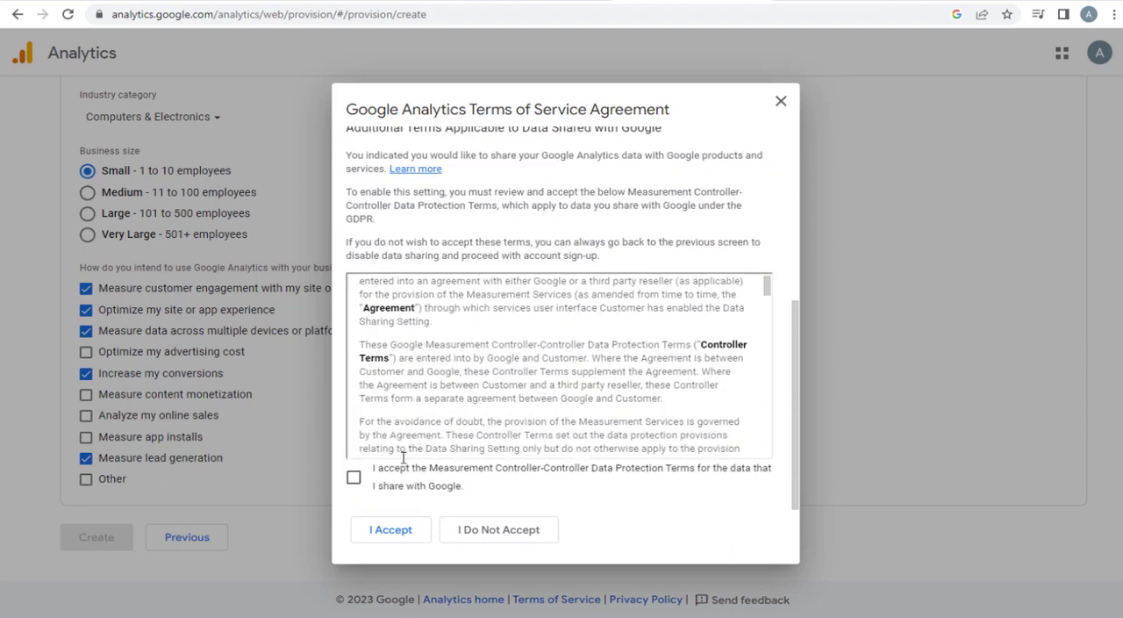
{"action": "left_click", "coordinate": [355, 479]}
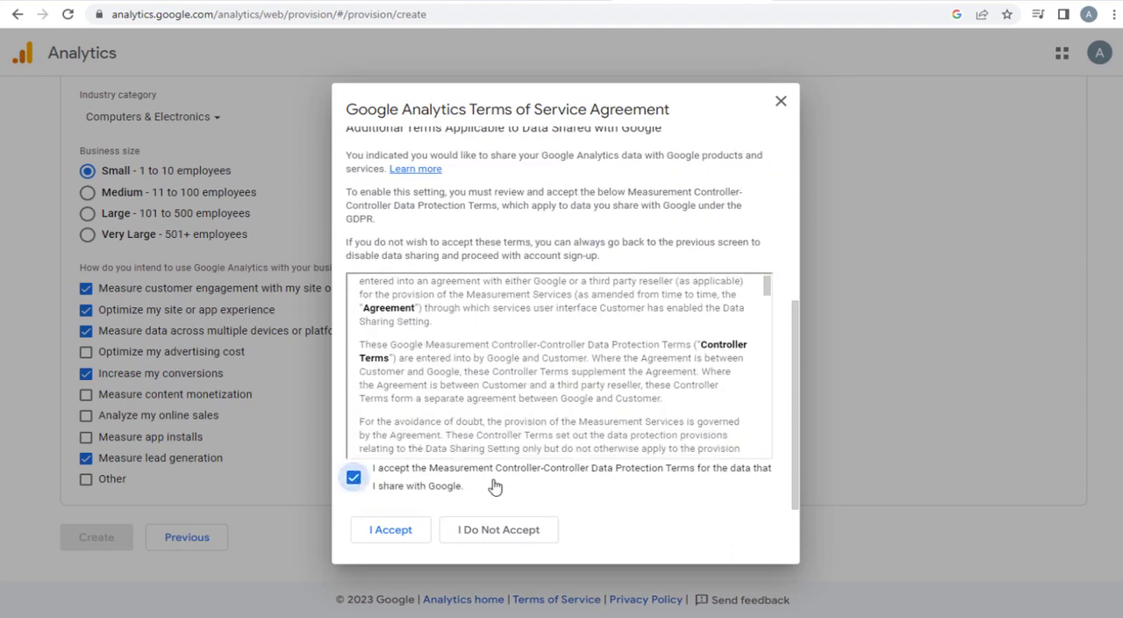
{"action": "left_click", "coordinate": [390, 530]}
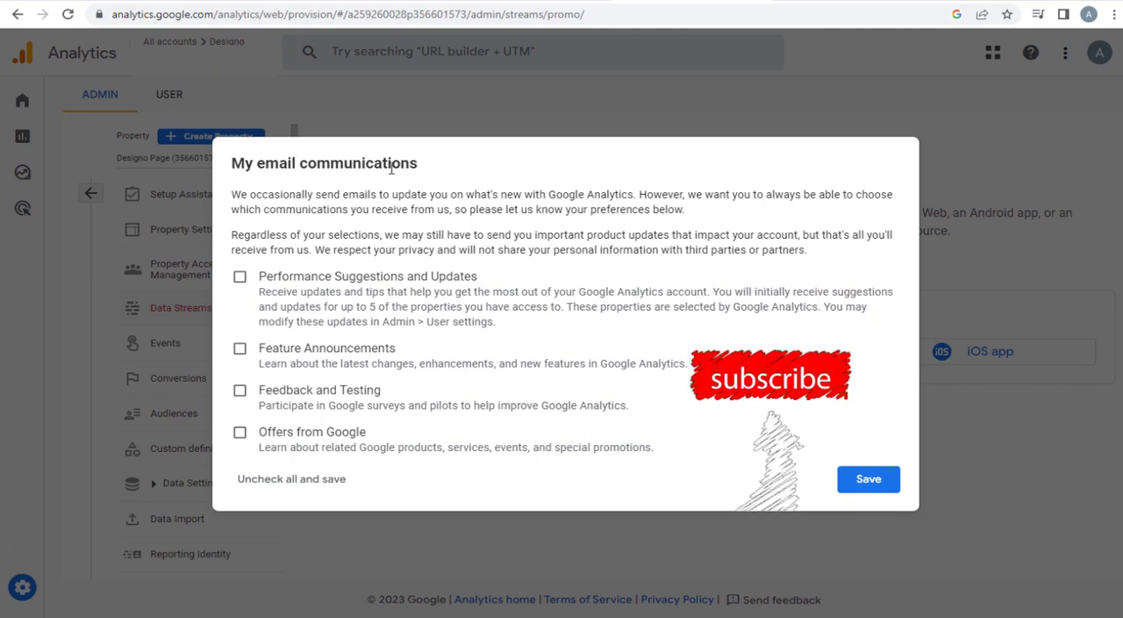
- Save the email preferences with Performance Suggestions and Updates and Offers from Google enabled
{"action": "left_click", "coordinate": [239, 433]}
{"action": "left_click", "coordinate": [239, 277]}
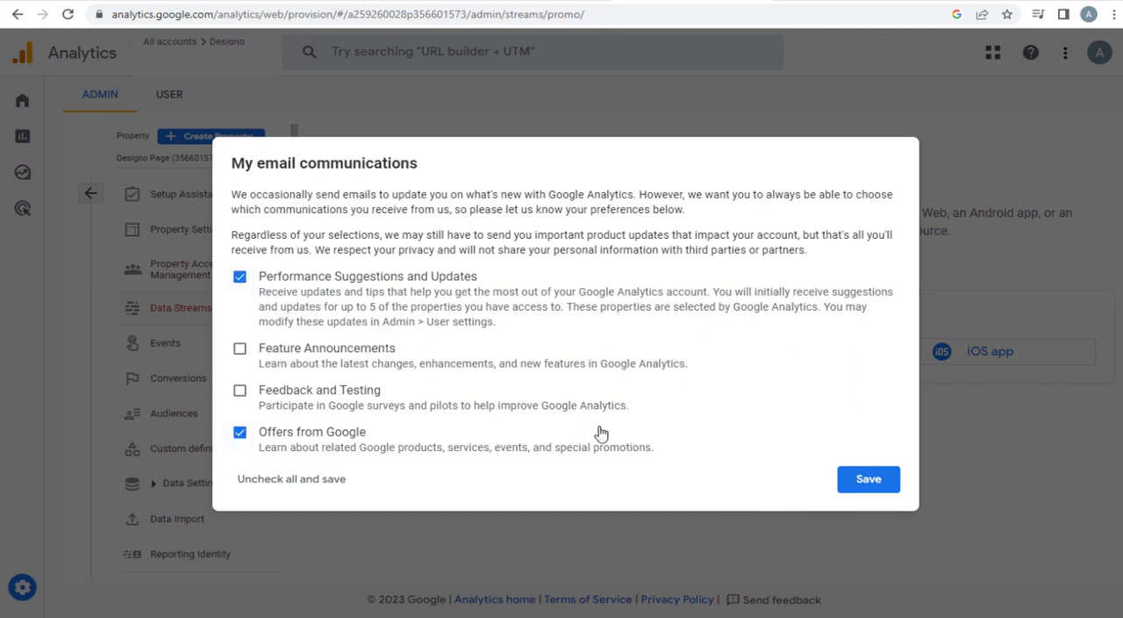
{"action": "left_click", "coordinate": [869, 481]}
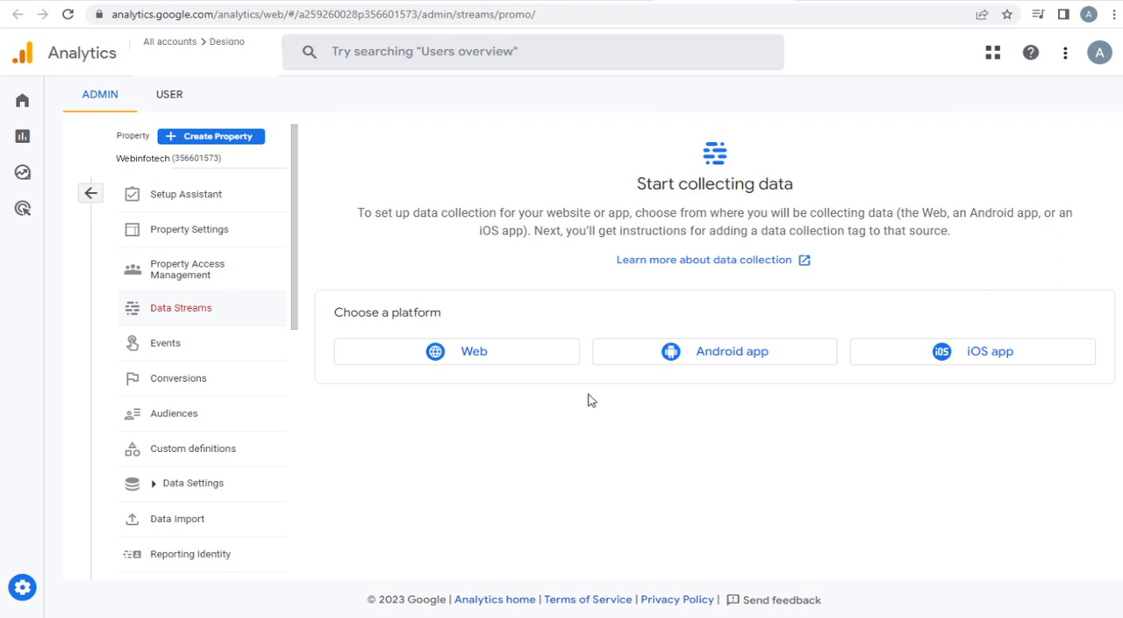
{"action": "left_click", "coordinate": [447, 365]}
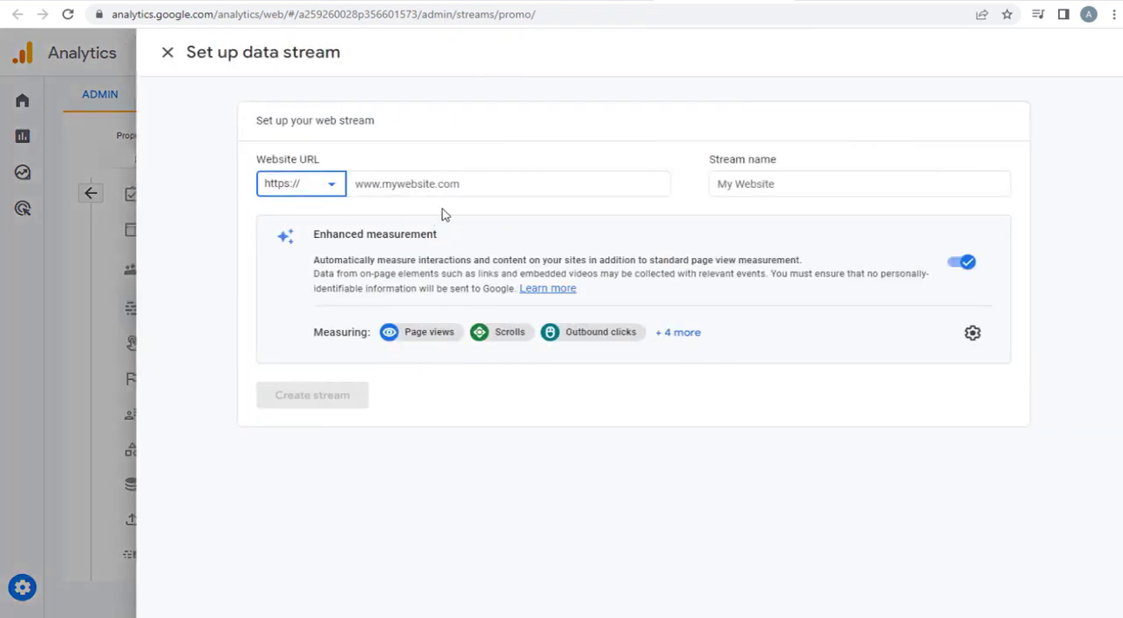
{"action": "left_click", "coordinate": [470, 184]}
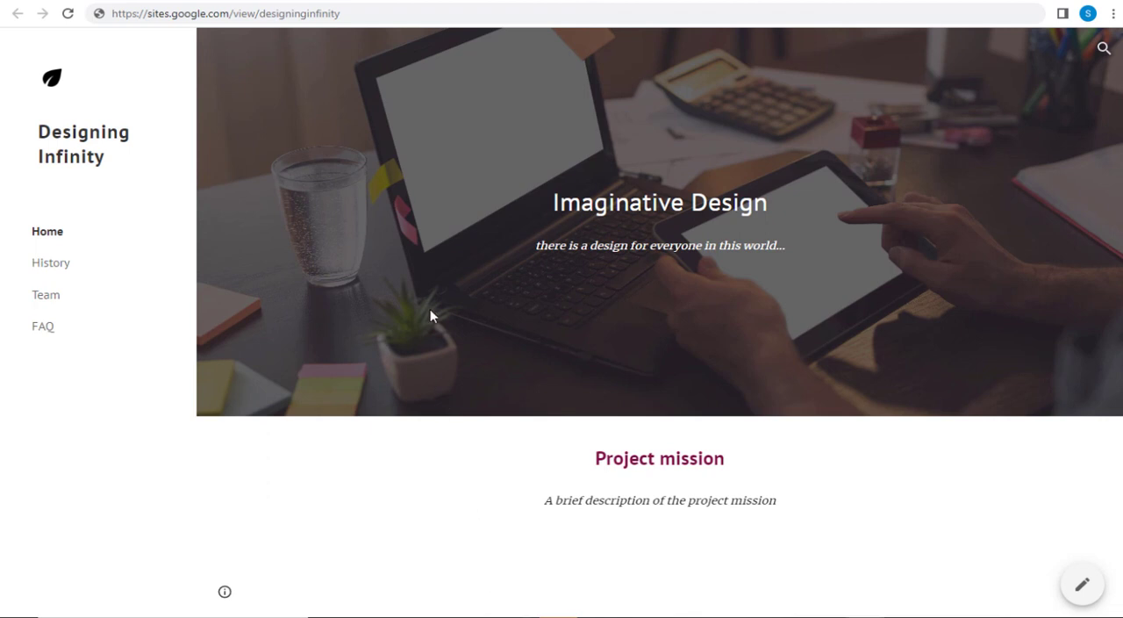
{"action": "left_click", "coordinate": [275, 13]}
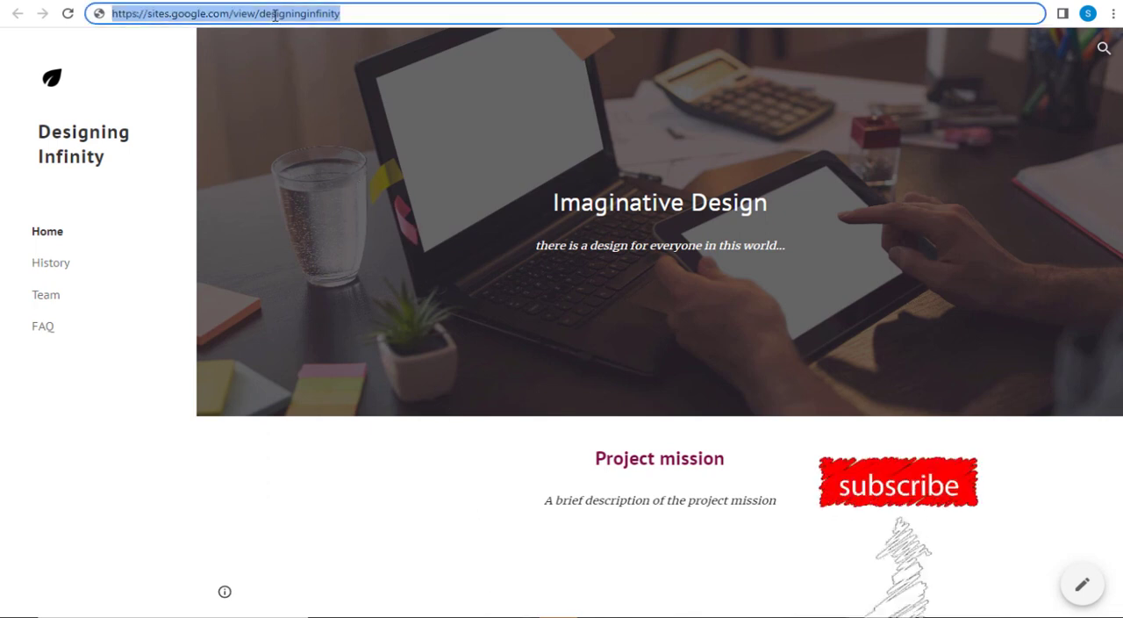
{"action": "right_click", "coordinate": [245, 24]}
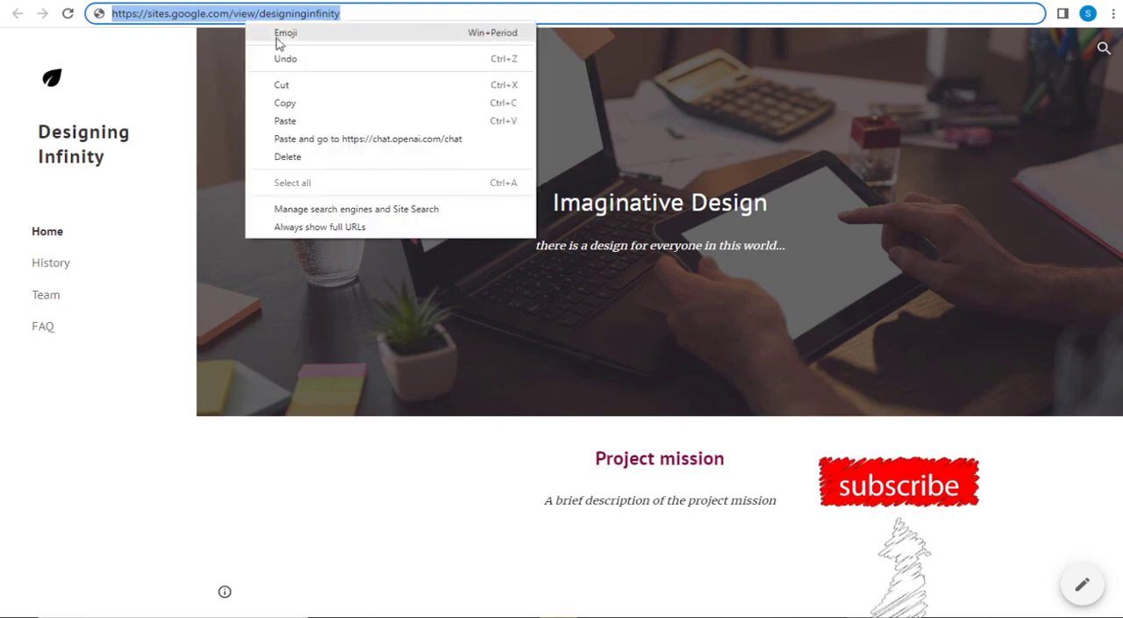
{"action": "left_click", "coordinate": [293, 105]}
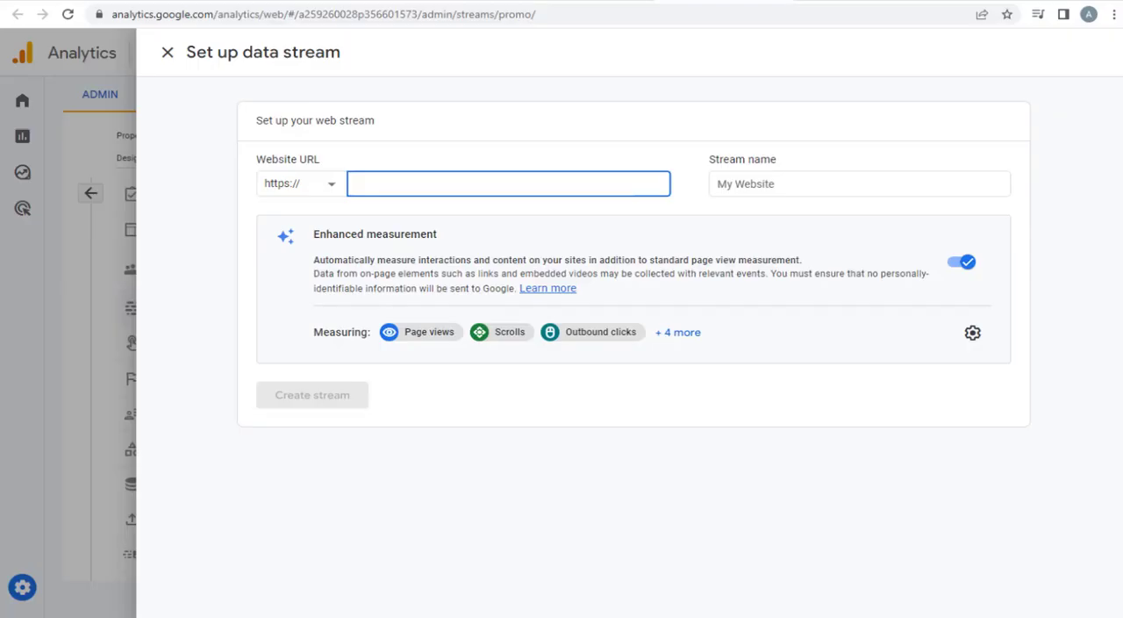
{"action": "key", "text": "ctrl+v"}
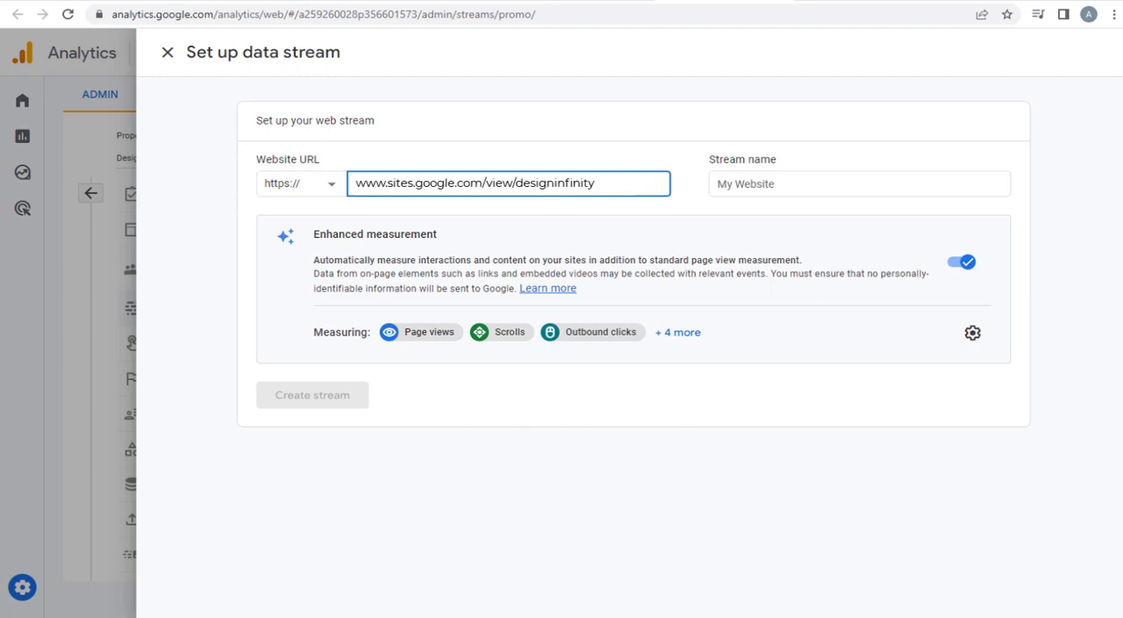
- Name the web stream Website and create it
{"action": "left_click", "coordinate": [767, 183]}
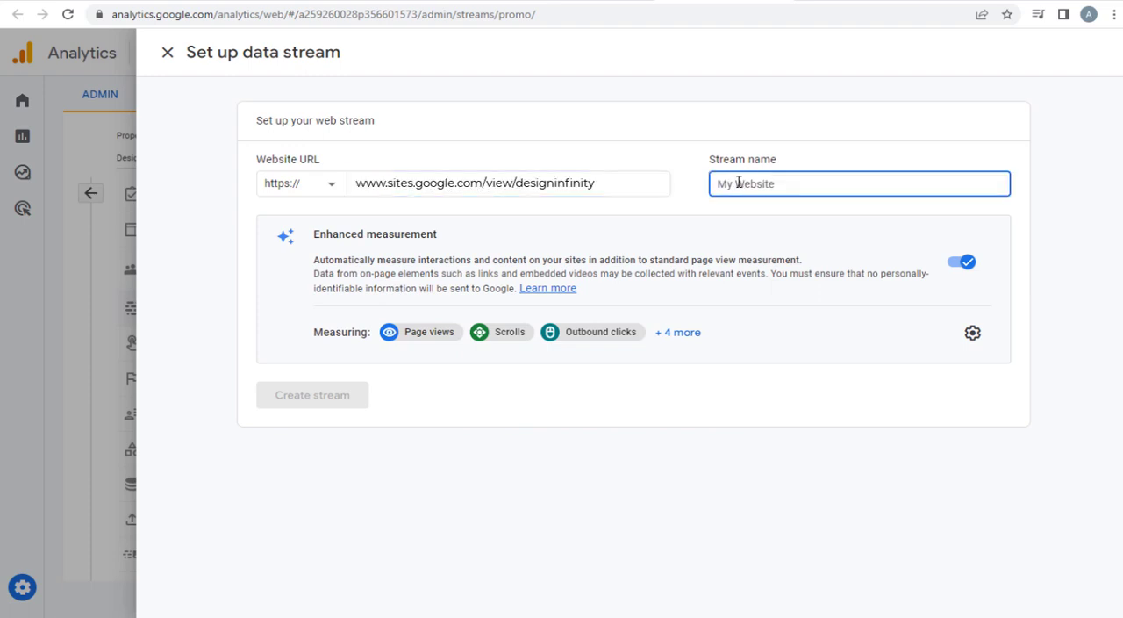
{"action": "type", "text": "Website"}
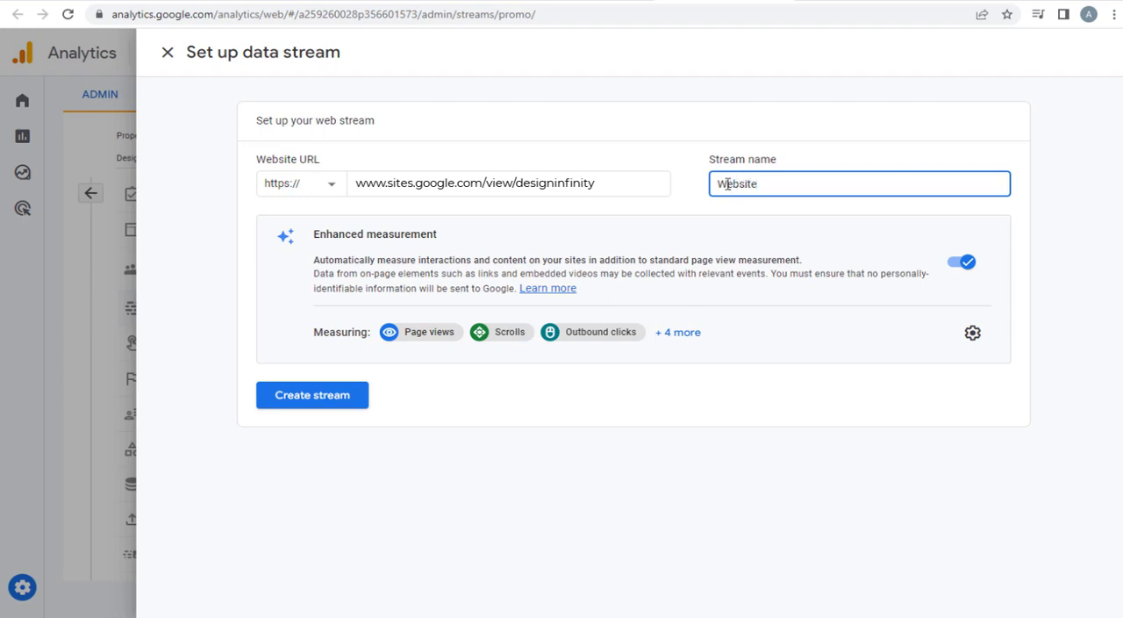
{"action": "left_click", "coordinate": [524, 374]}
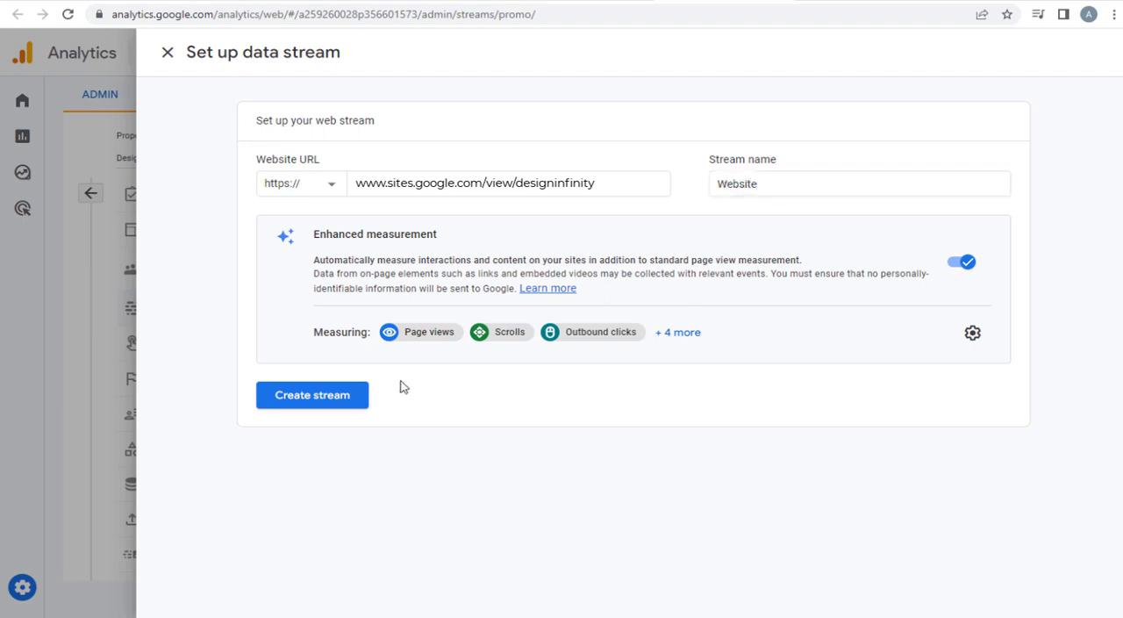
{"action": "left_click", "coordinate": [342, 401]}
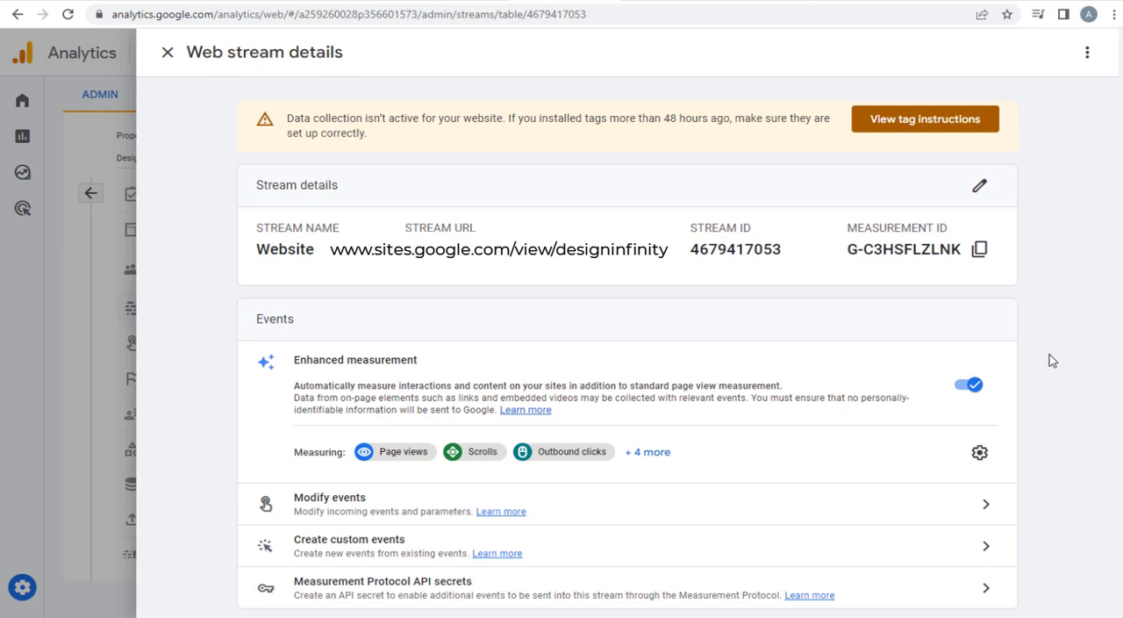
- Select the Website stream's measurement ID, and open the Analytics settings of the Designing Infinity site in Google Sites
{"action": "left_click_drag", "start_coordinate": [847, 251], "coordinate": [965, 254]}
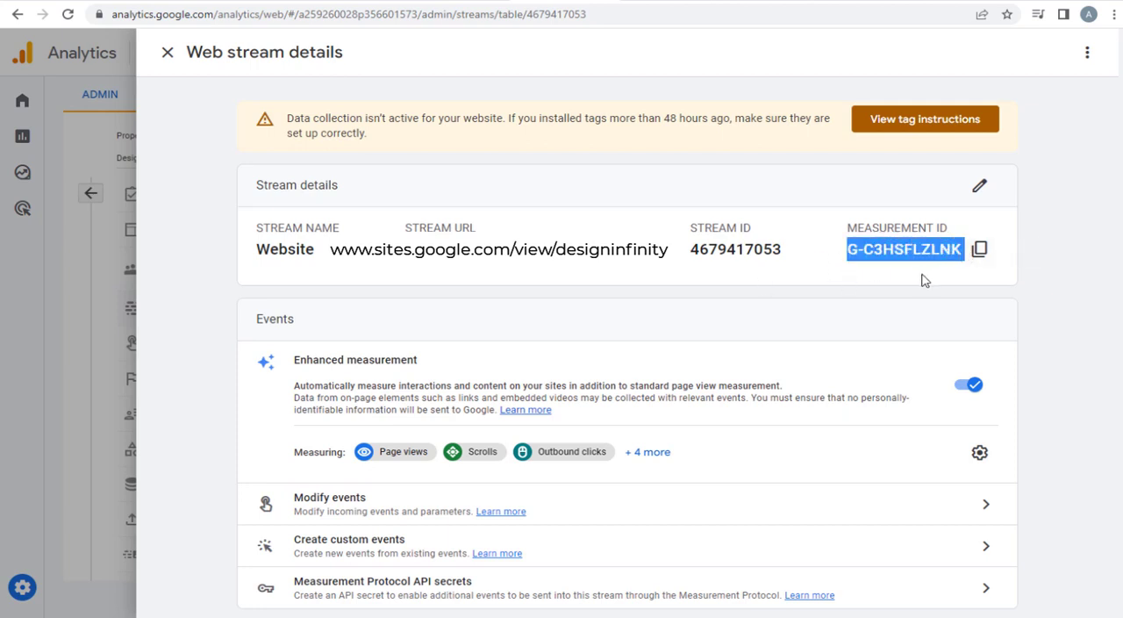
{"action": "left_click", "coordinate": [921, 280]}
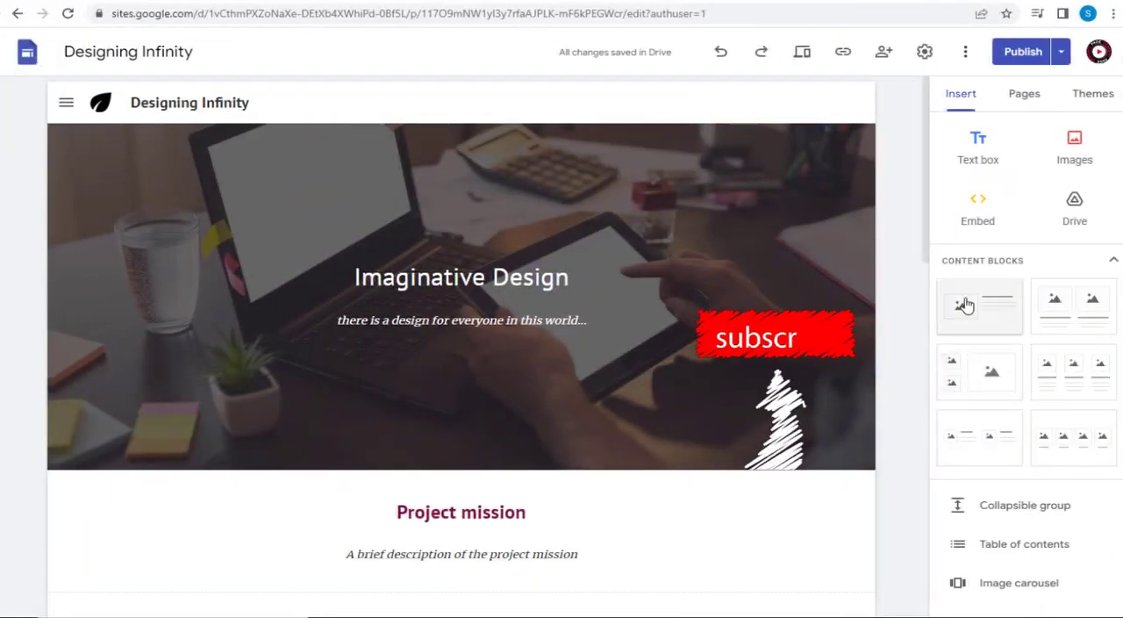
{"action": "left_click", "coordinate": [925, 54]}
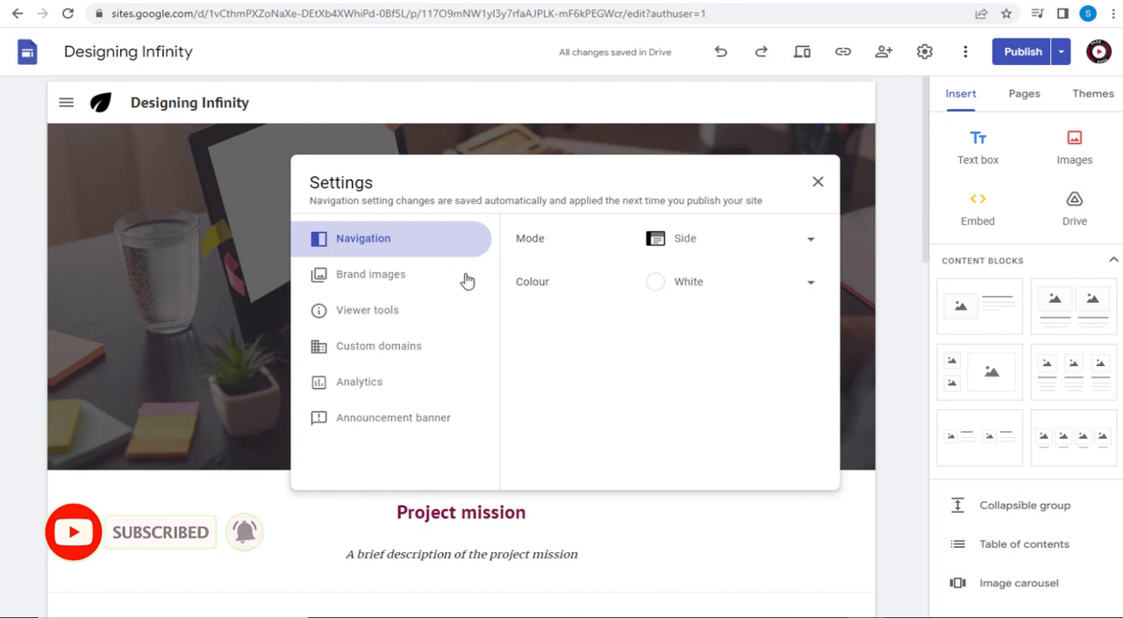
{"action": "left_click", "coordinate": [365, 379]}
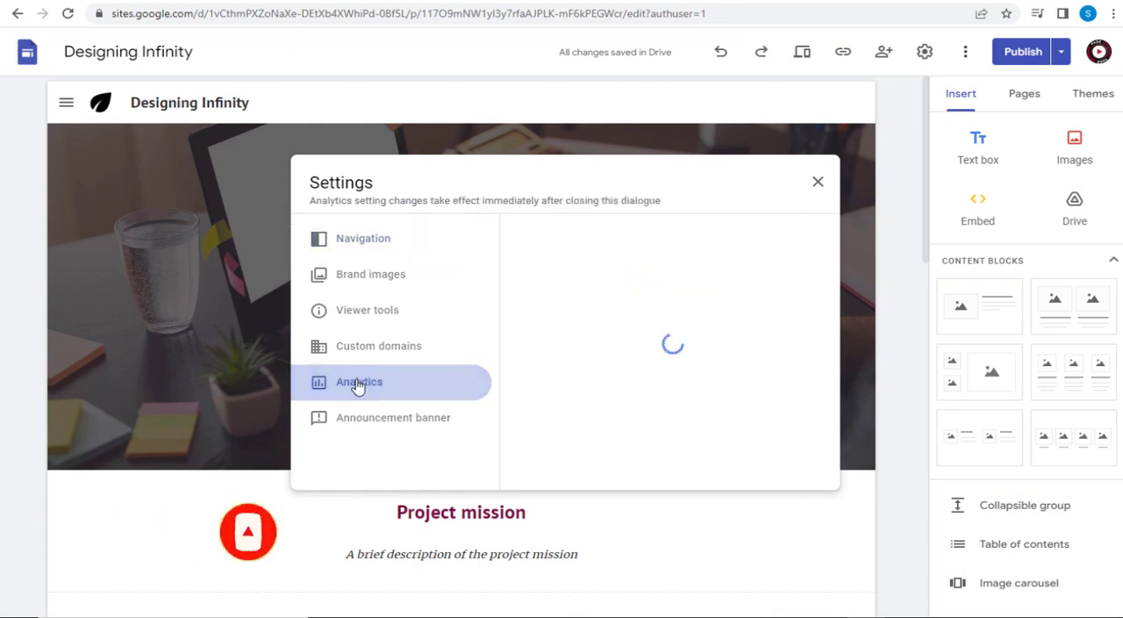
{"action": "left_click", "coordinate": [557, 290]}
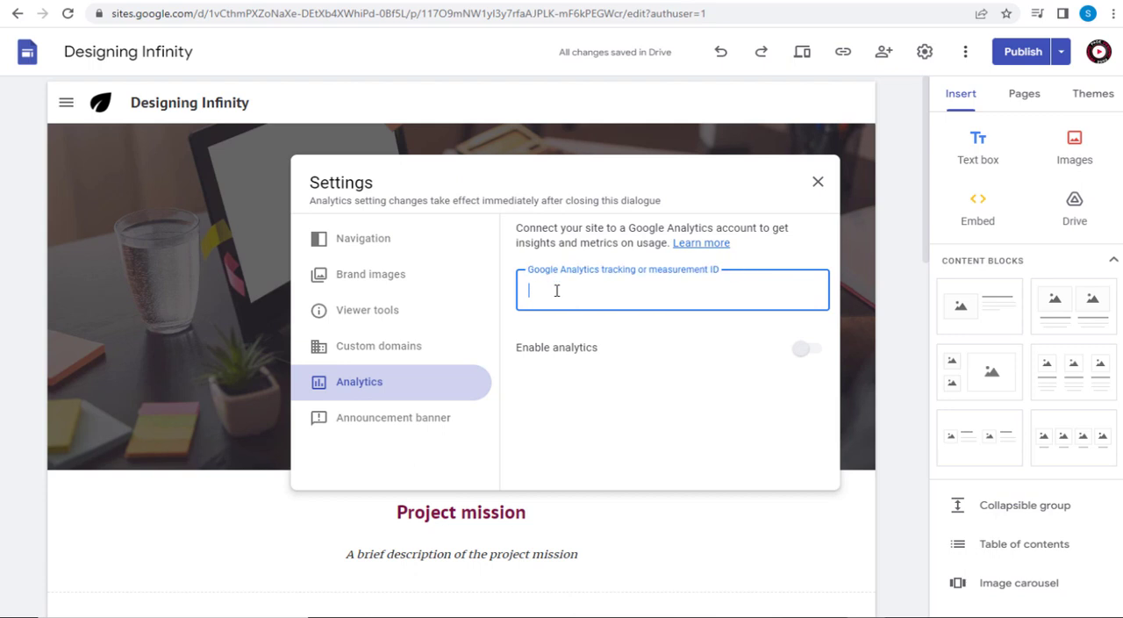
- Copy the measurement ID from the google tag note in Notepad into the site's Google Analytics ID field and enable analytics
{"action": "key", "text": "alt+Tab"}
{"action": "left_click_drag", "start_coordinate": [623, 494], "coordinate": [521, 495]}
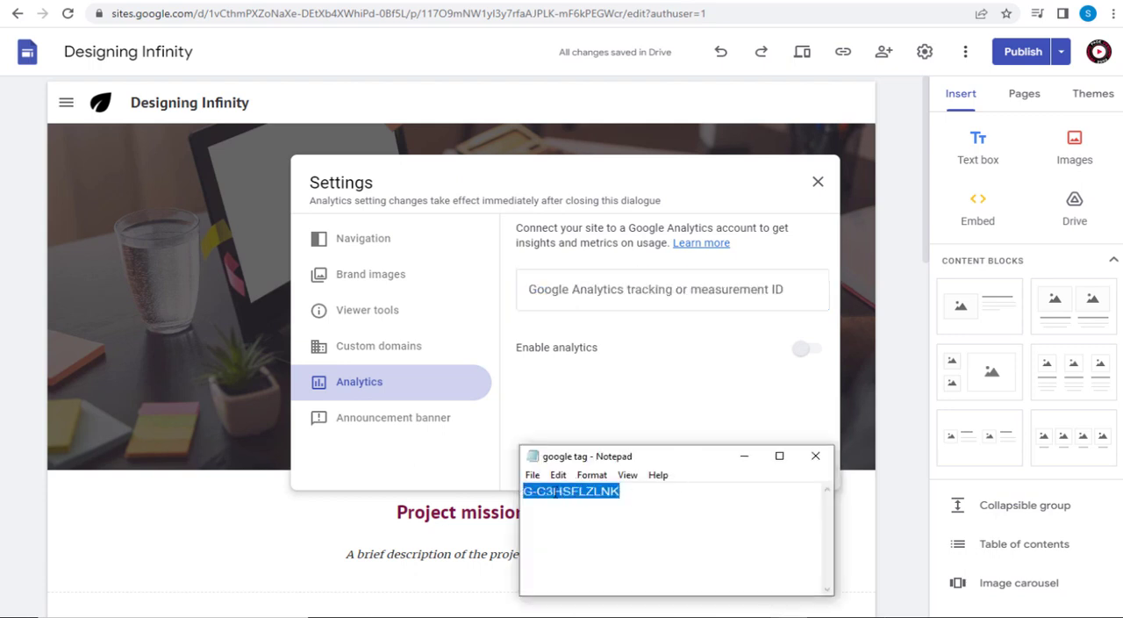
{"action": "right_click", "coordinate": [549, 491]}
{"action": "left_click", "coordinate": [597, 311]}
{"action": "left_click", "coordinate": [613, 290]}
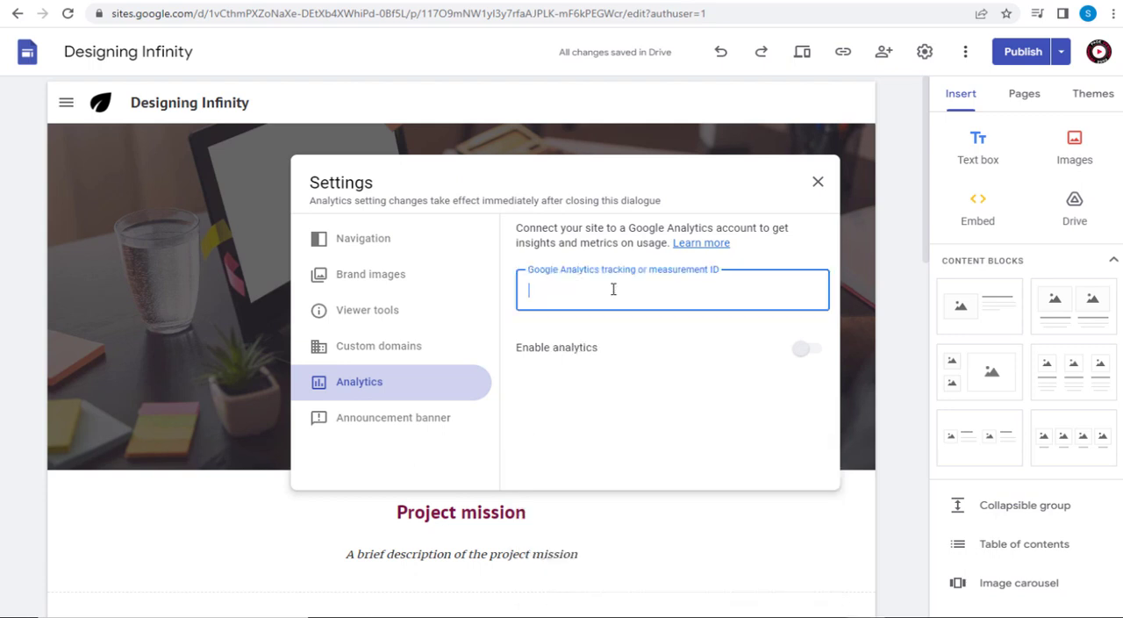
{"action": "key", "text": "ctrl+v"}
{"action": "left_click", "coordinate": [774, 376]}
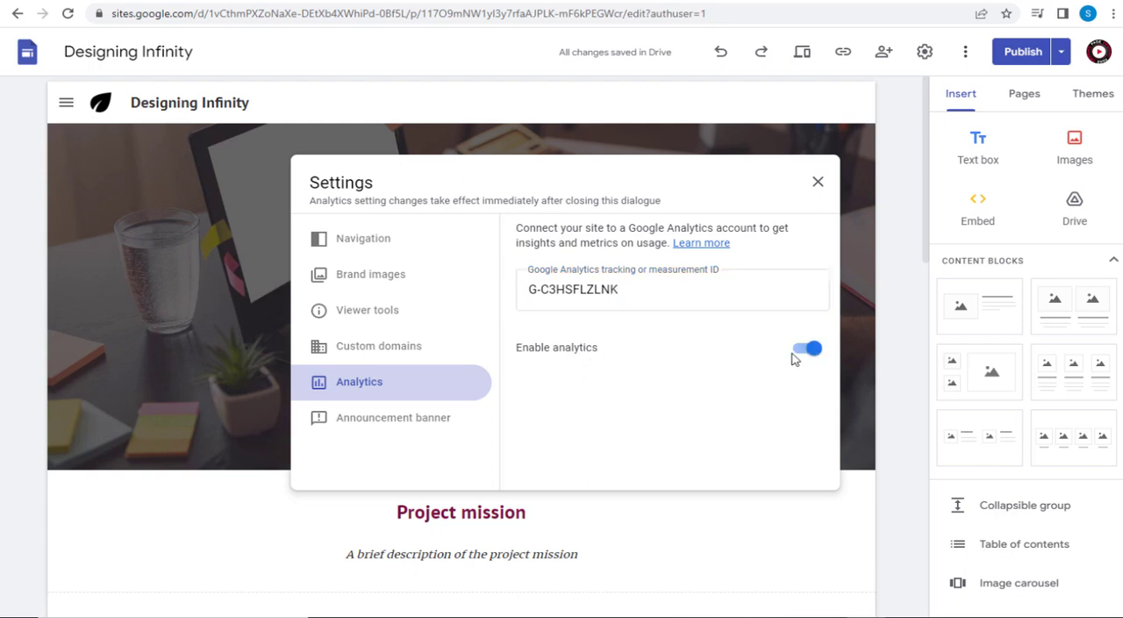
- Close the site settings and publish the updated Designing Infinity site from the change review
{"action": "left_click", "coordinate": [815, 183]}
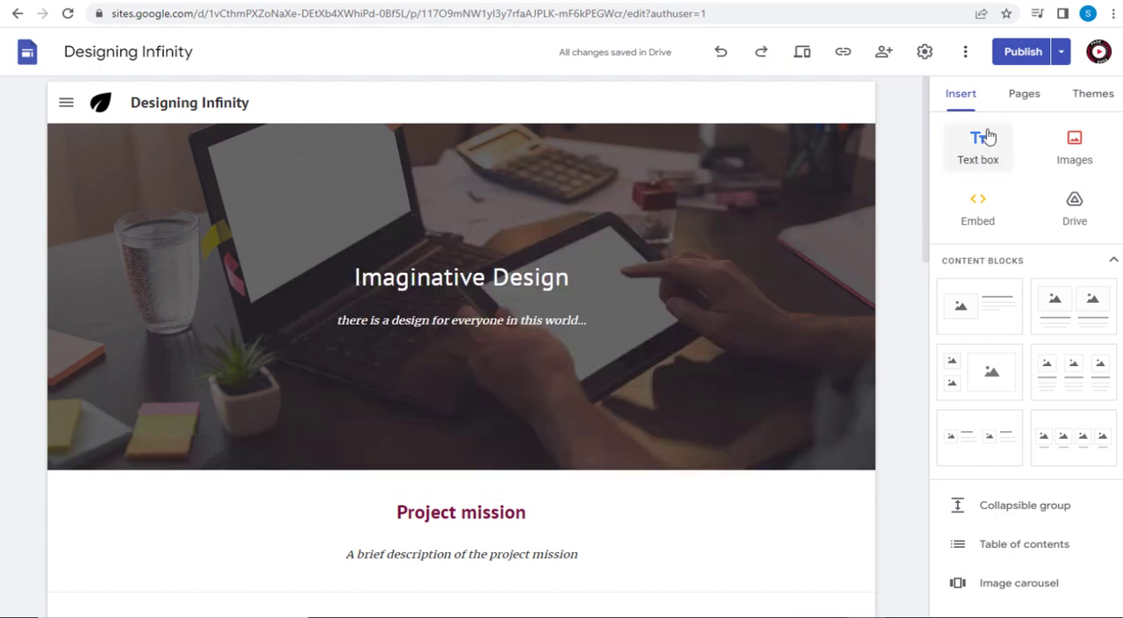
{"action": "left_click", "coordinate": [1023, 55]}
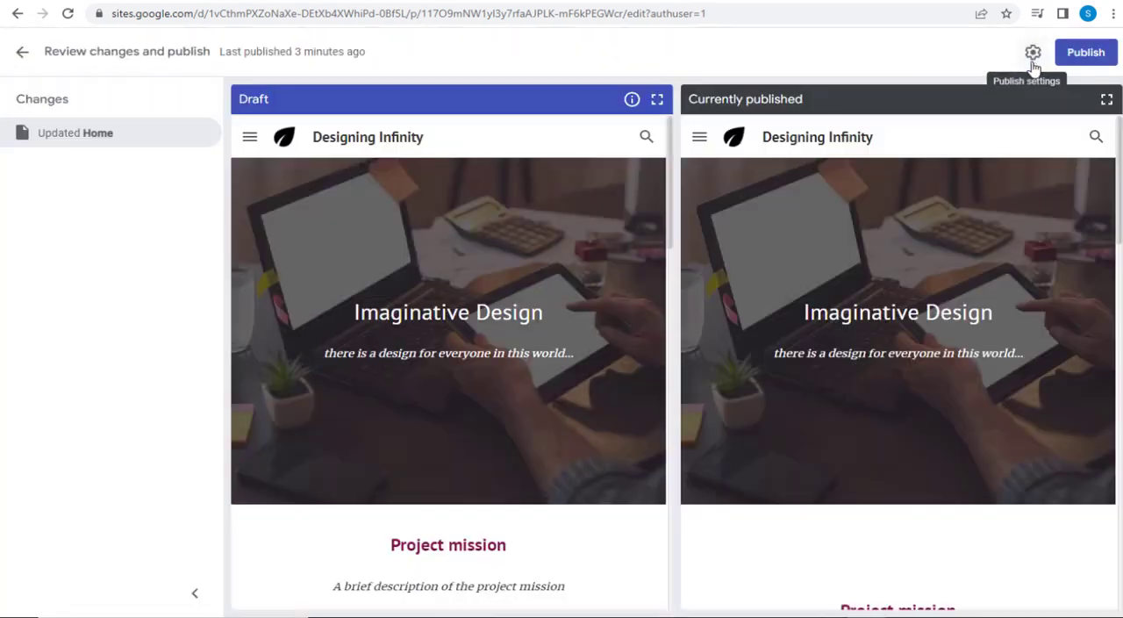
{"action": "left_click", "coordinate": [1074, 67]}
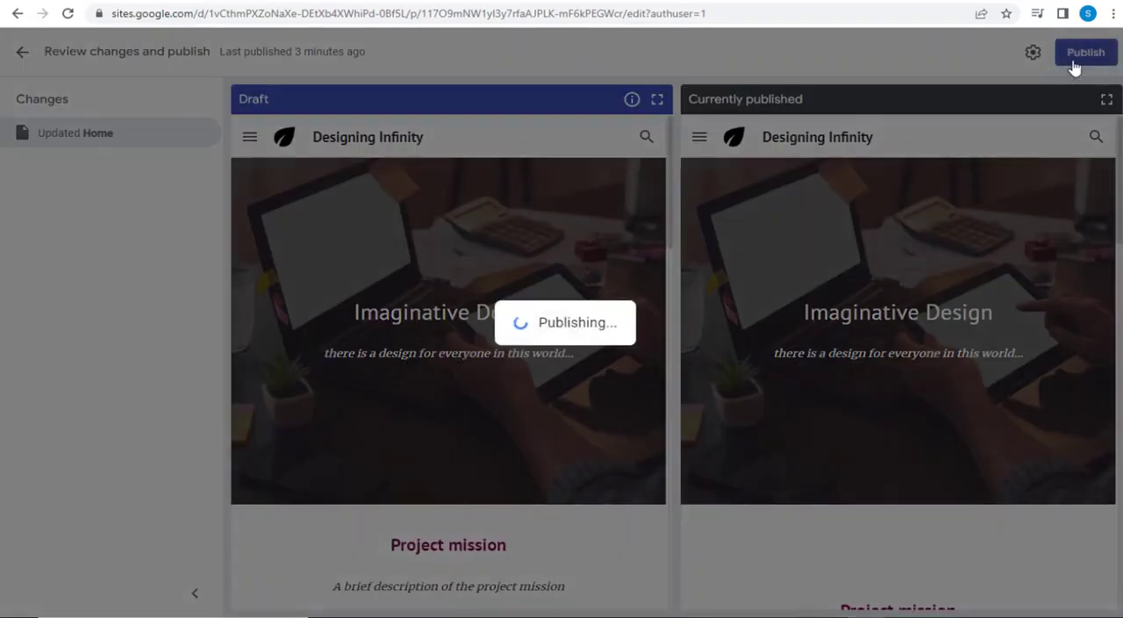